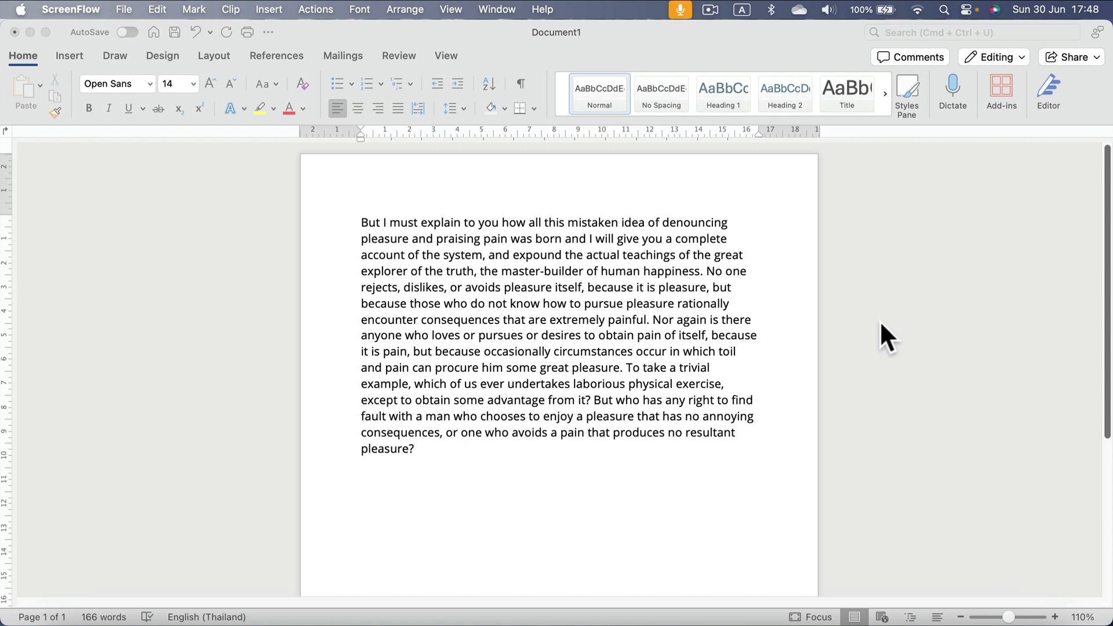
- Insert the photo of the handwritten "How to?" at the end of the paragraph
left_click(780, 30)
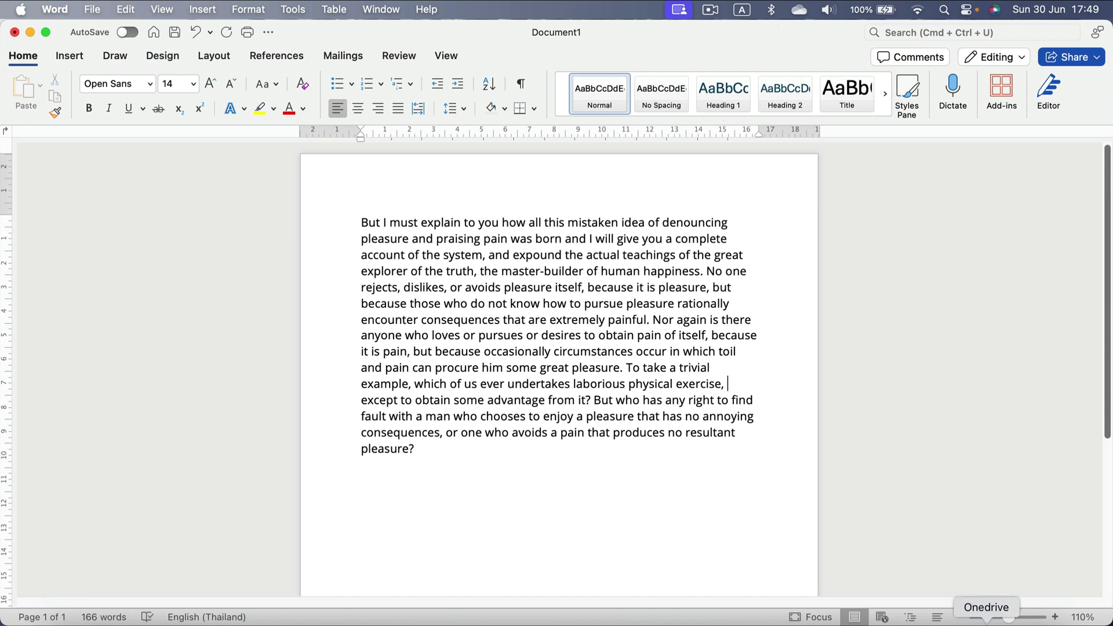
key("shift+F2")
left_click(588, 487)
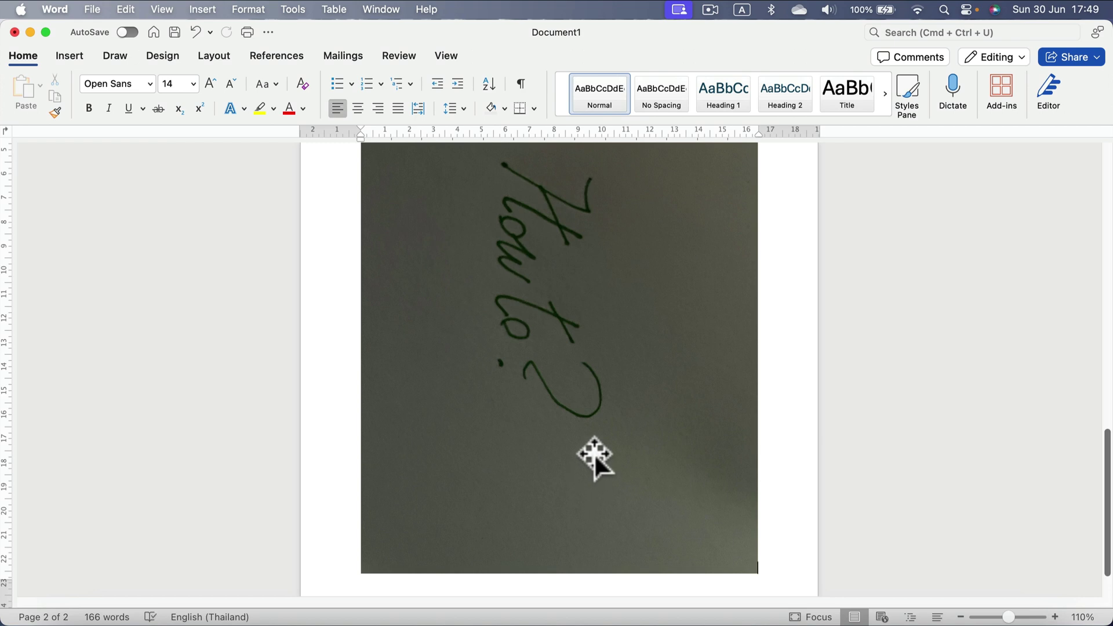
- Shrink the handwriting photo to about 8.23 cm wide by 6.17 cm high and rotate it so the writing reads upright
left_click(603, 364)
scroll(475, 319, "up", 1)
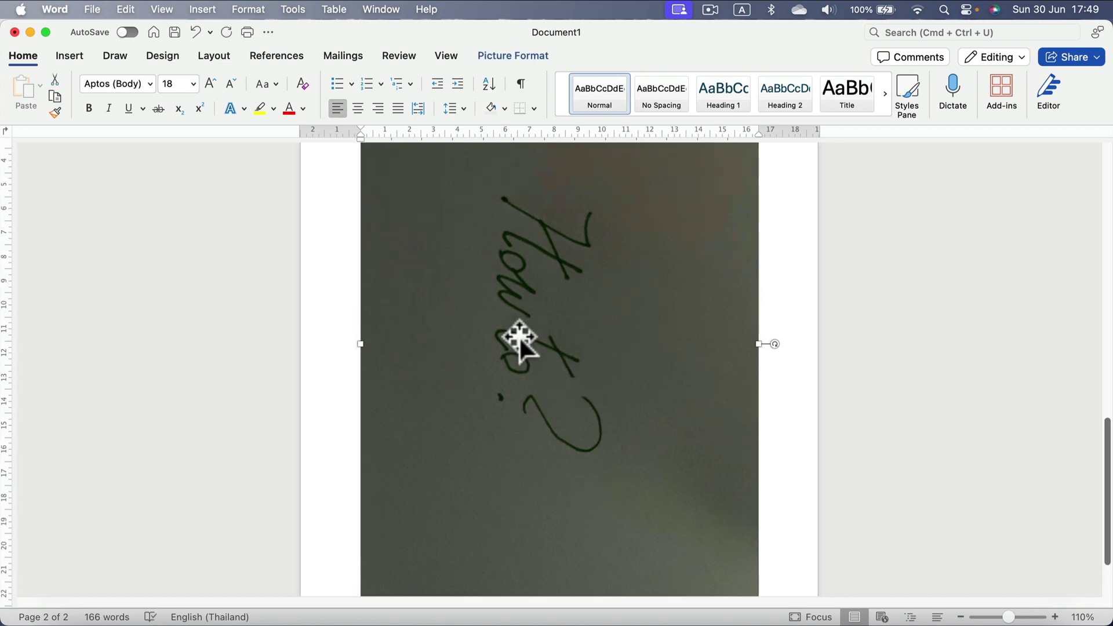
scroll(748, 446, "down", 1)
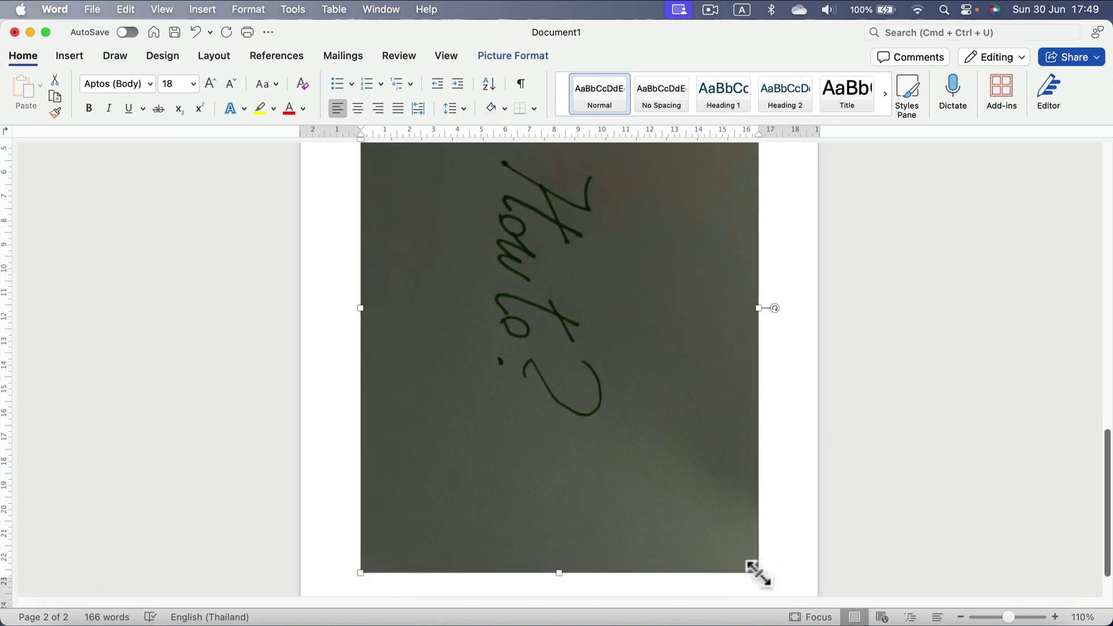
left_click_drag(758, 574, 530, 215)
left_click_drag(581, 494, 562, 457)
left_click_drag(576, 356, 492, 273)
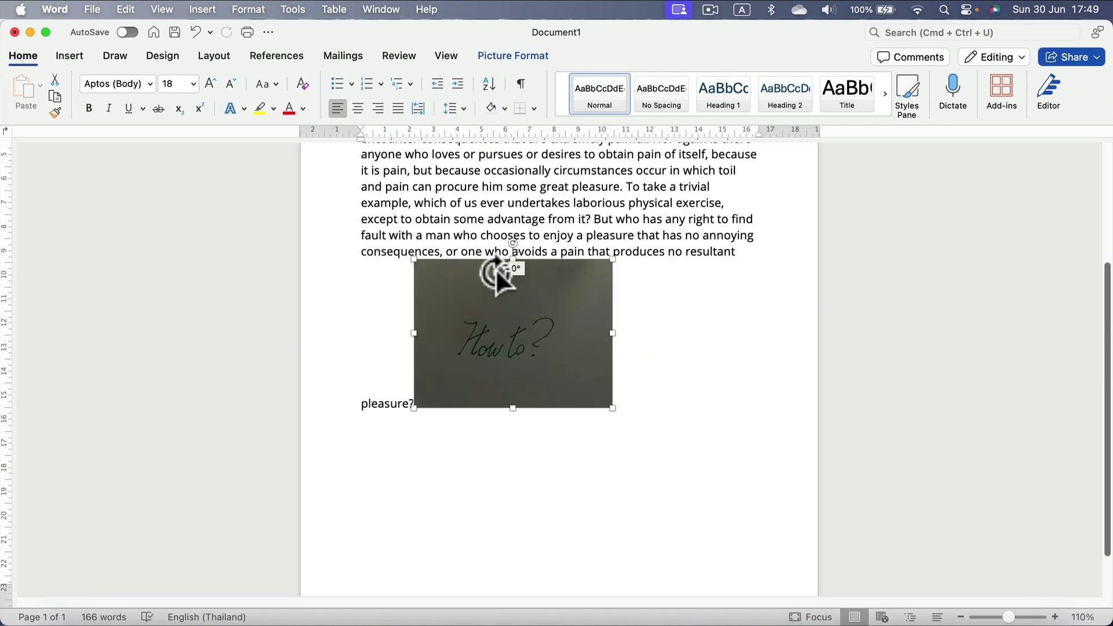
left_click(792, 353)
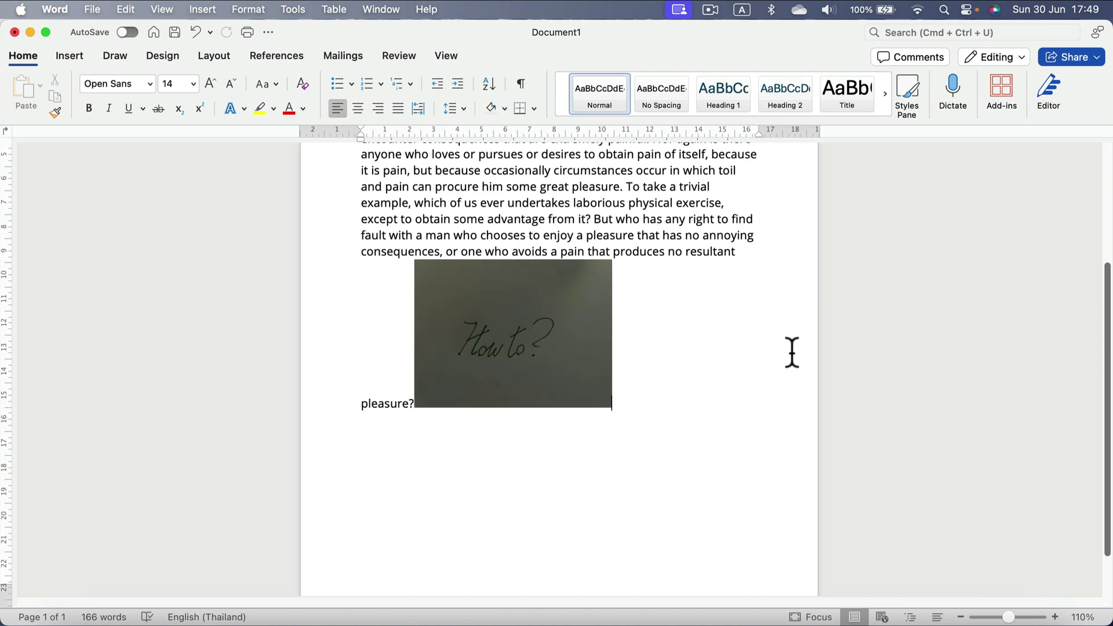
- Set the picture's text wrapping to In Front of Text and move it slightly to the right, just below the paragraph
left_click(541, 373)
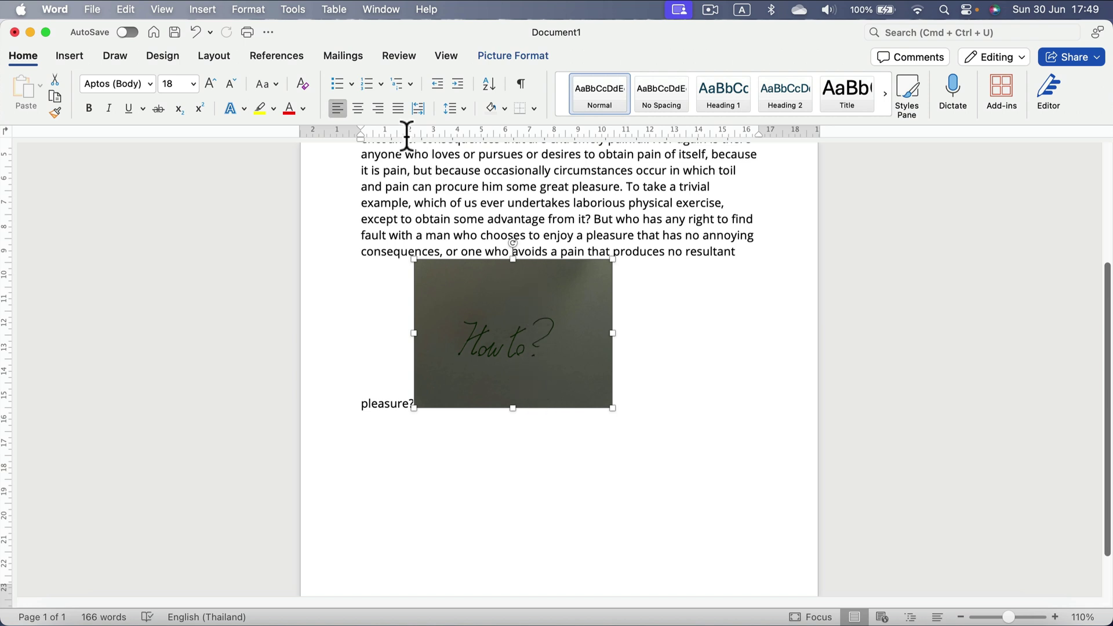
left_click(496, 49)
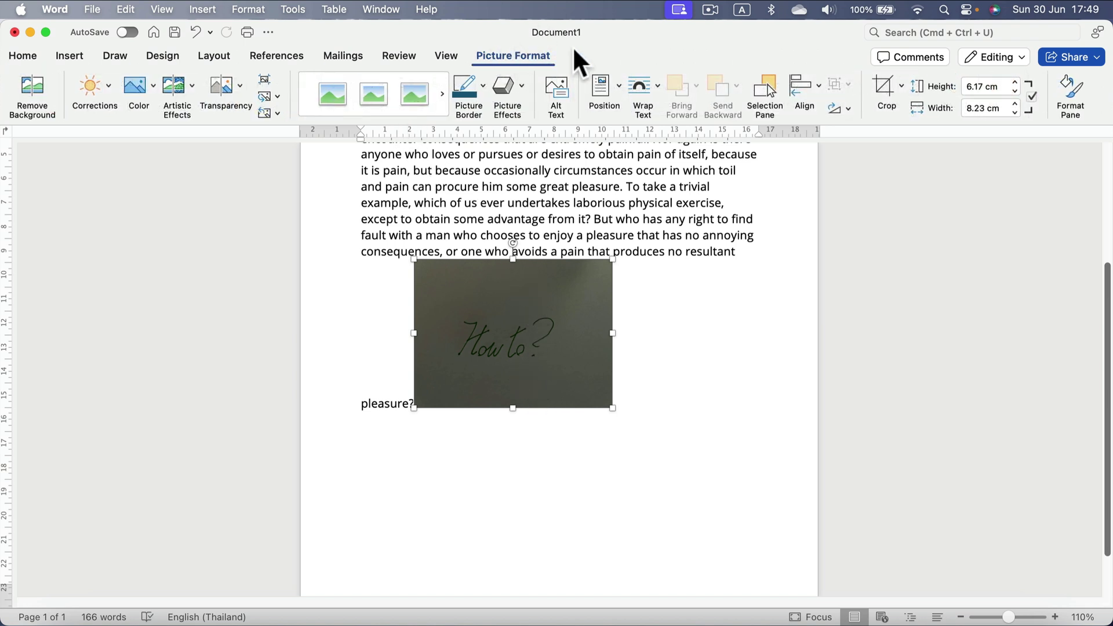
left_click(657, 85)
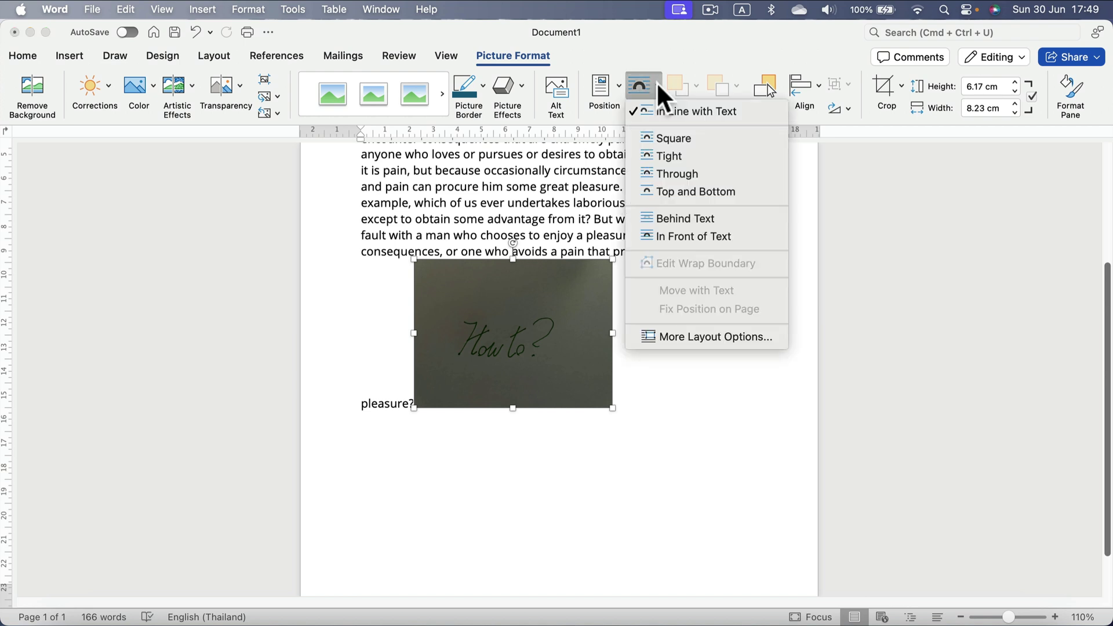
left_click(656, 235)
left_click_drag(522, 387, 607, 360)
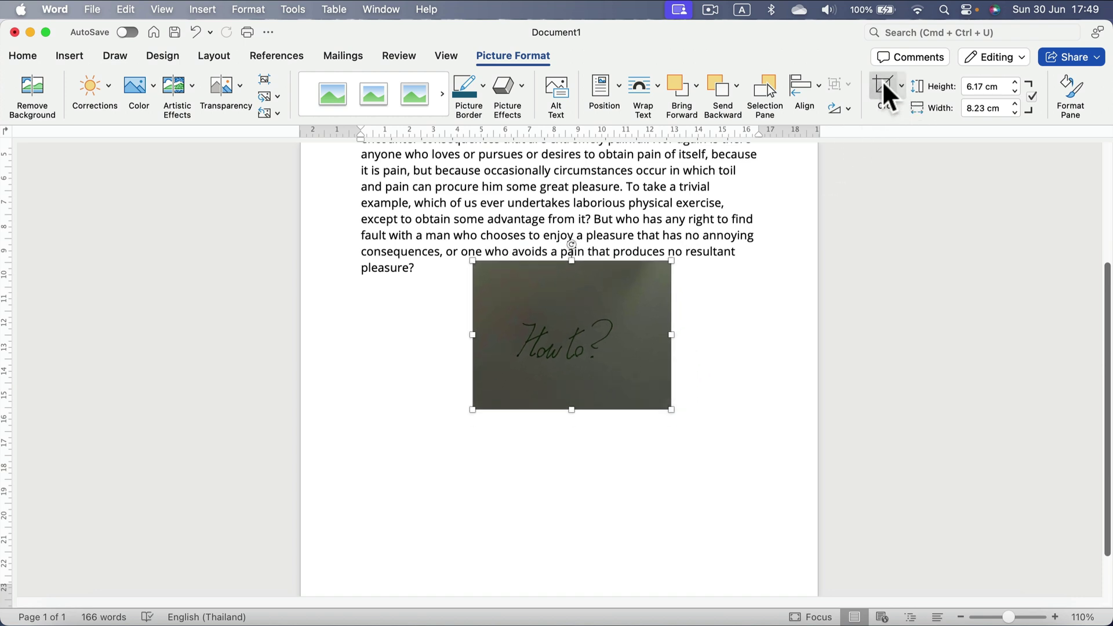
- Crop the picture on all four sides close to the handwriting, to about 4.47 cm wide by 2.29 cm high
left_click(885, 93)
left_click_drag(571, 261, 570, 313)
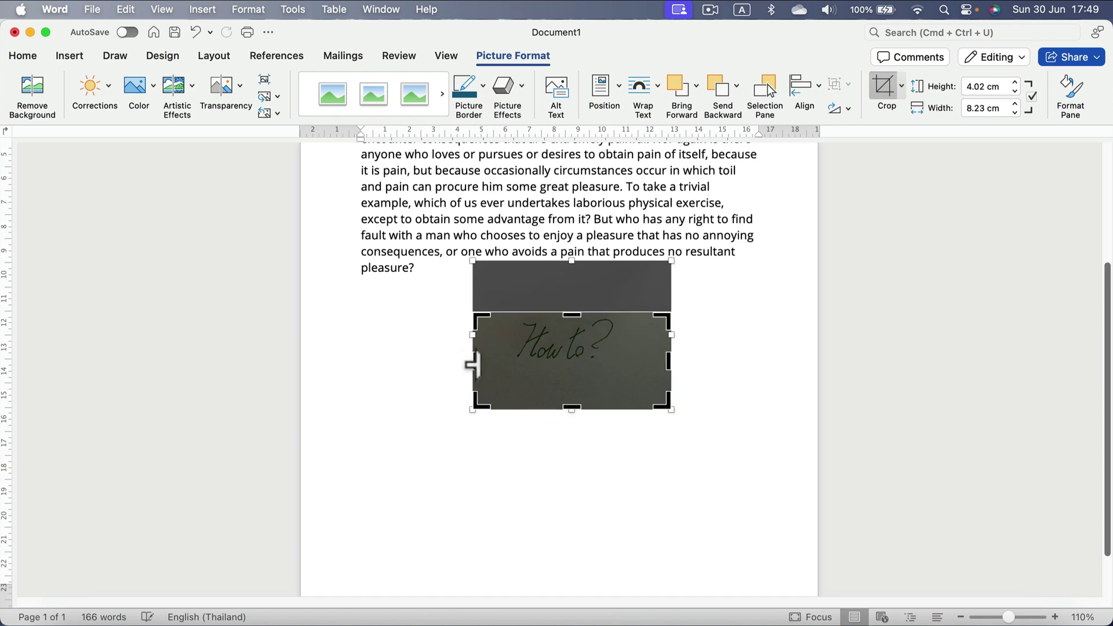
left_click_drag(477, 364, 510, 368)
left_click_drag(592, 408, 596, 368)
left_click_drag(672, 341, 618, 341)
key("Escape")
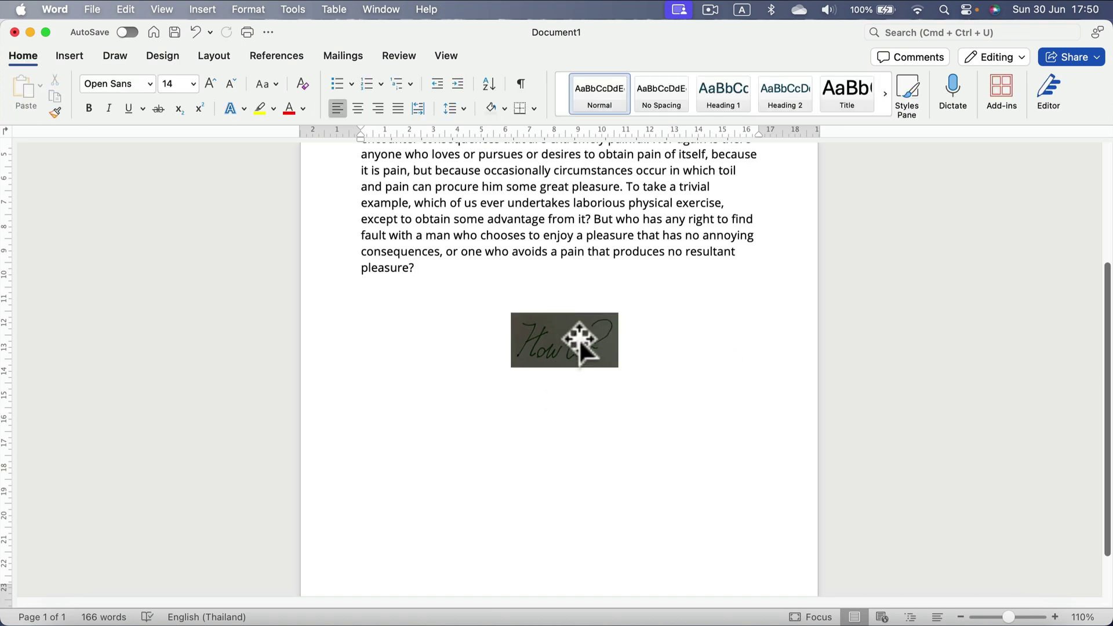
- Apply the Brightness +40%, Contrast -40% correction to the cropped handwriting picture
left_click(547, 357)
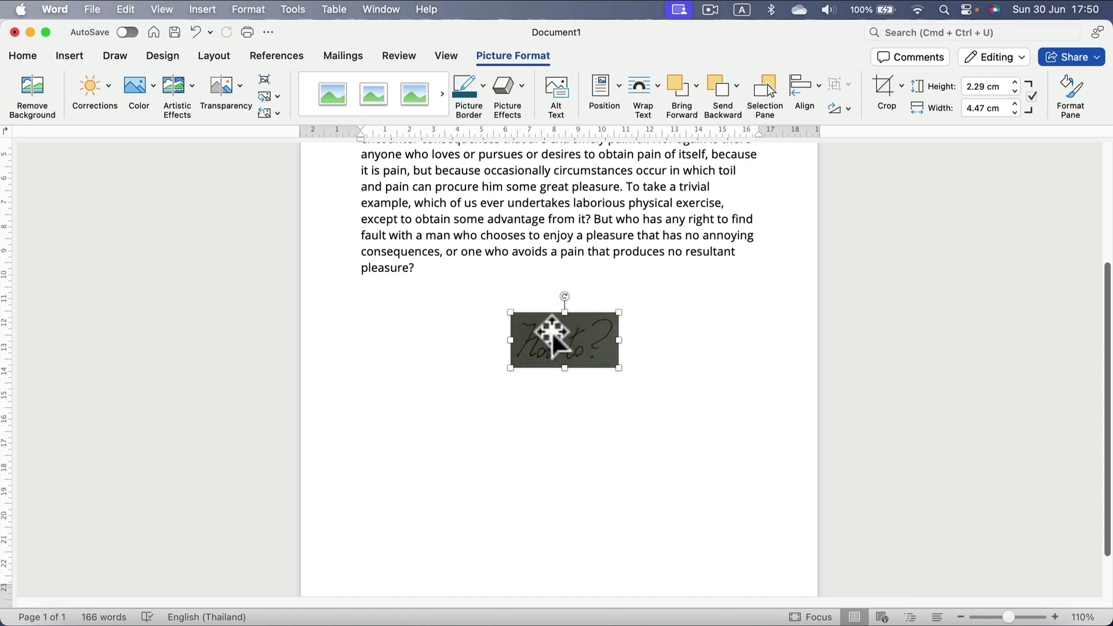
left_click(107, 87)
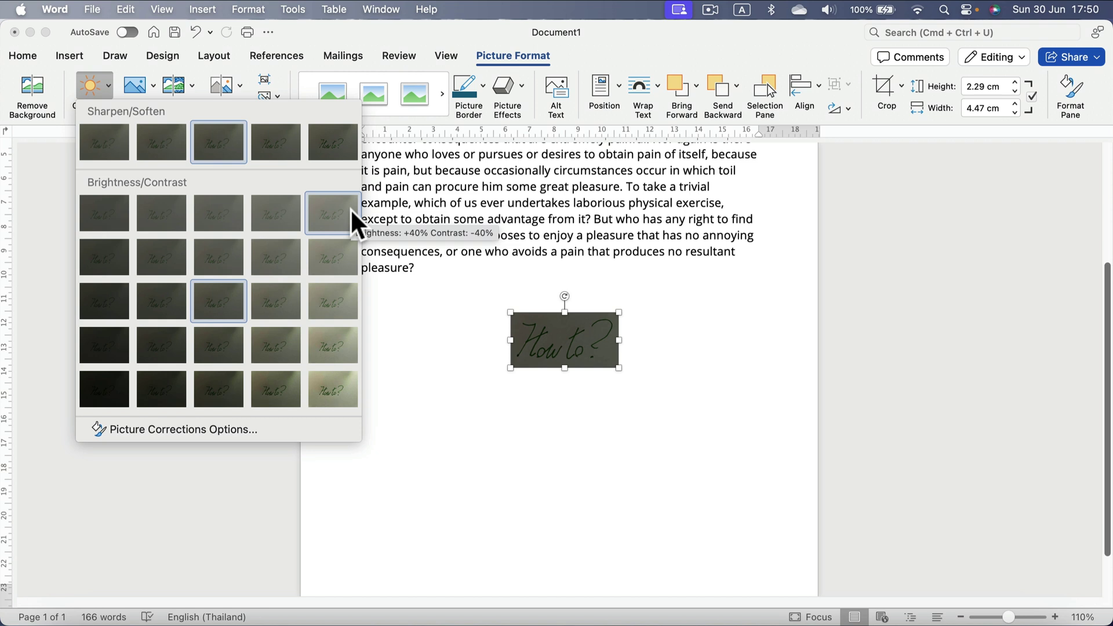
left_click(318, 213)
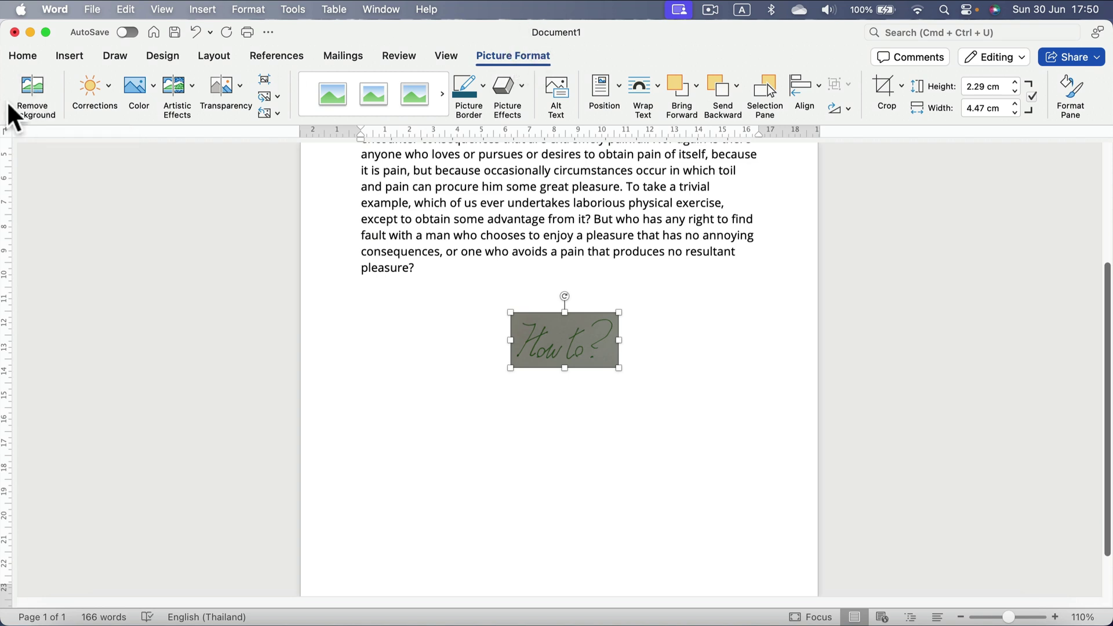
- Remove the picture's background, marking the missing handwriting strokes as areas to keep, and move the picture beneath the right end of the paragraph
left_click(30, 92)
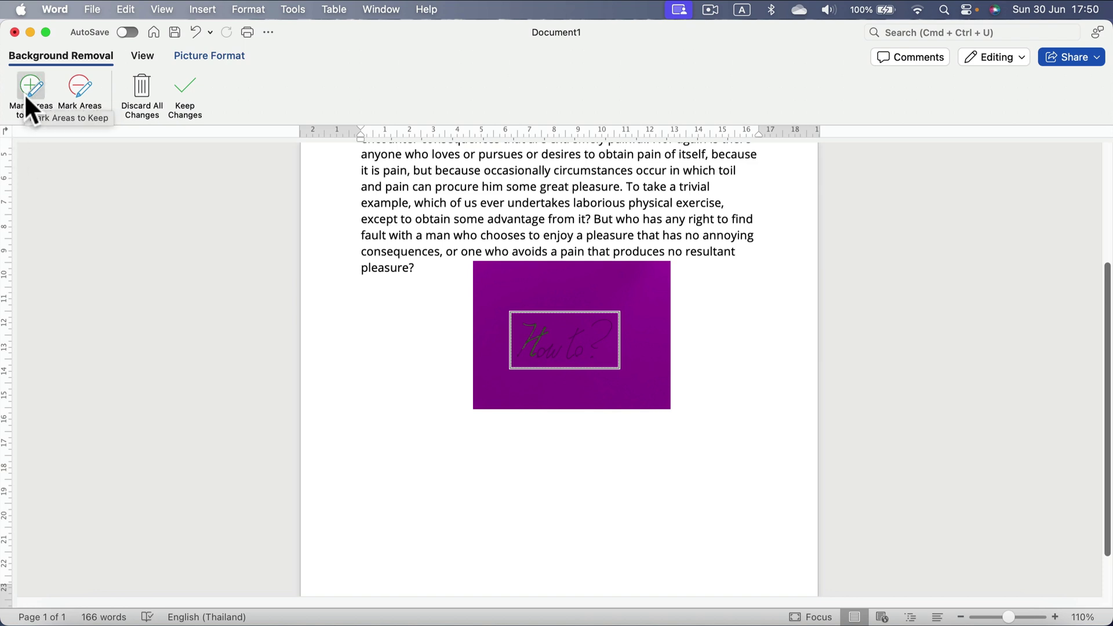
left_click(25, 88)
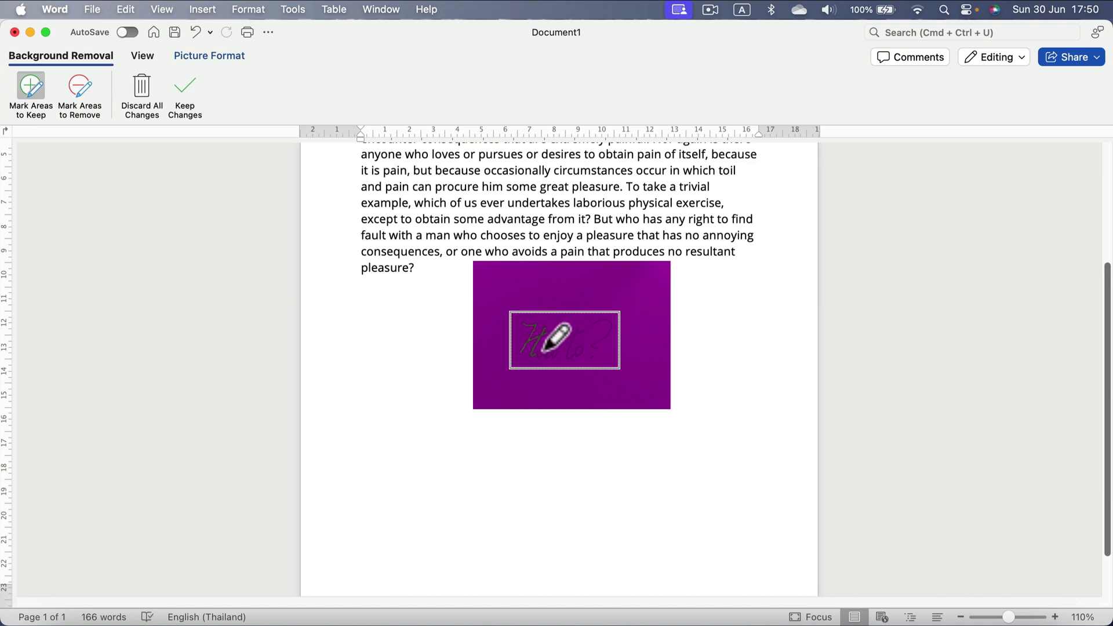
left_click(575, 334)
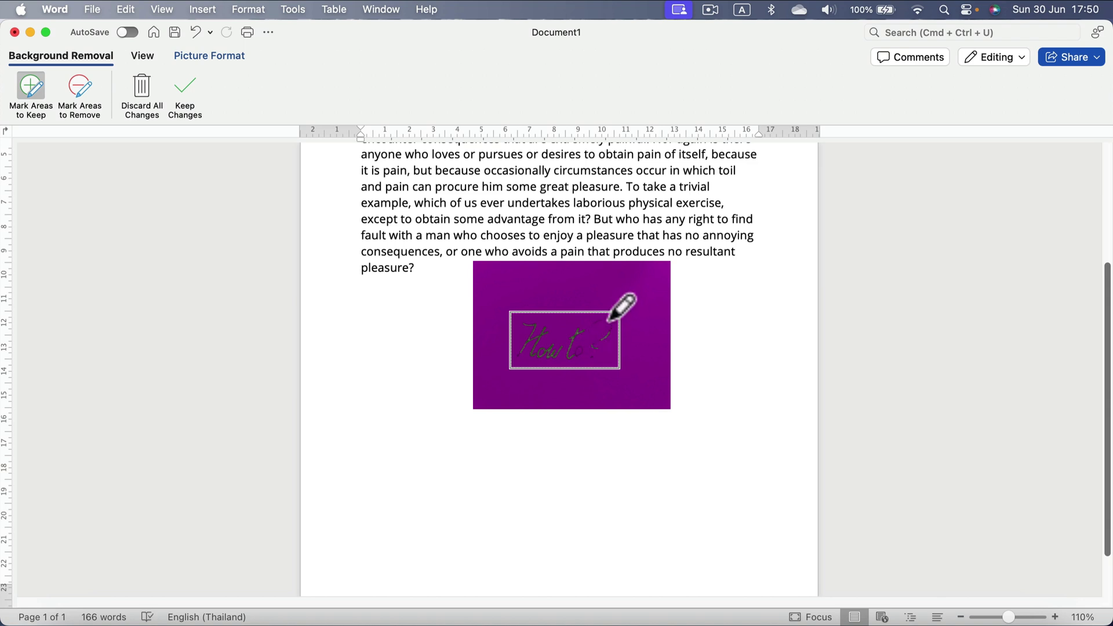
left_click(598, 323)
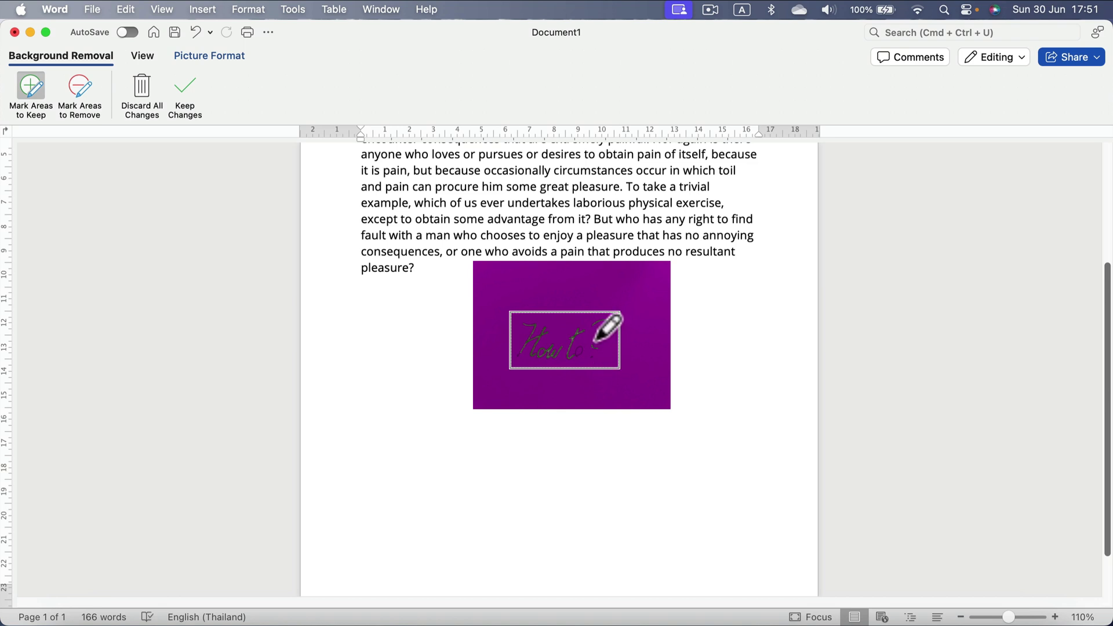
mouse_move(595, 342)
left_mouse_down()
mouse_move(609, 330)
mouse_move(582, 365)
left_mouse_up()
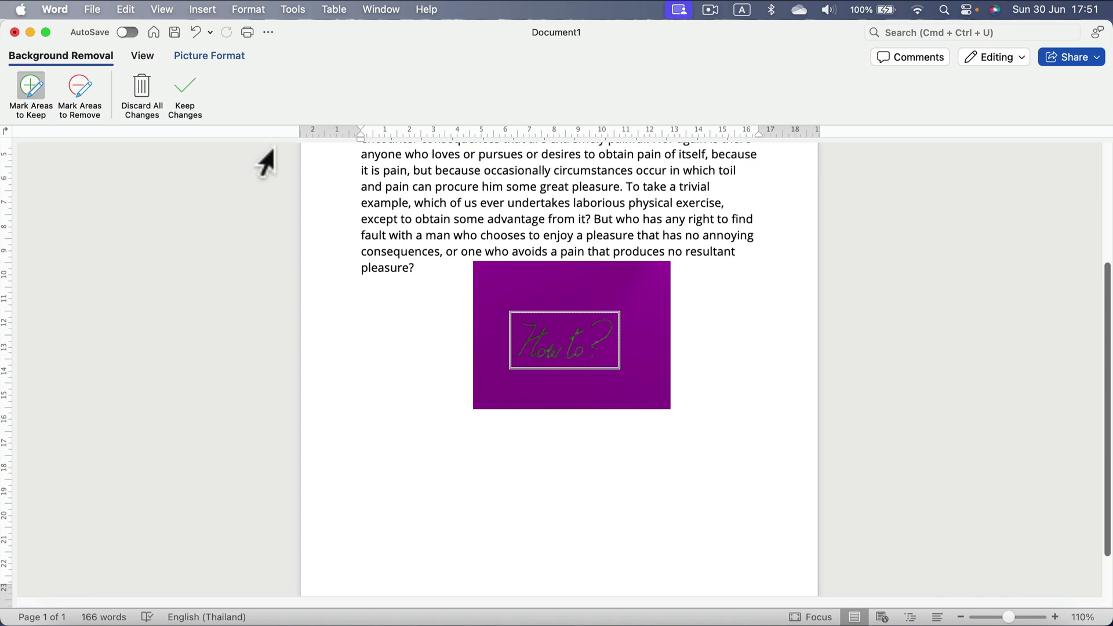
left_click(185, 82)
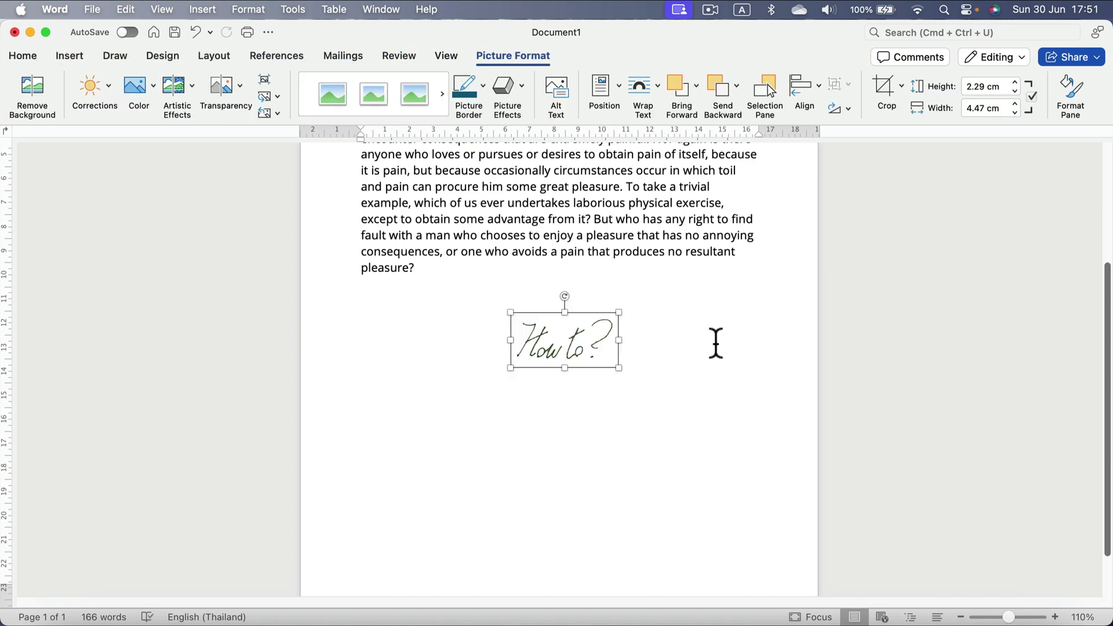
left_click_drag(589, 340, 739, 317)
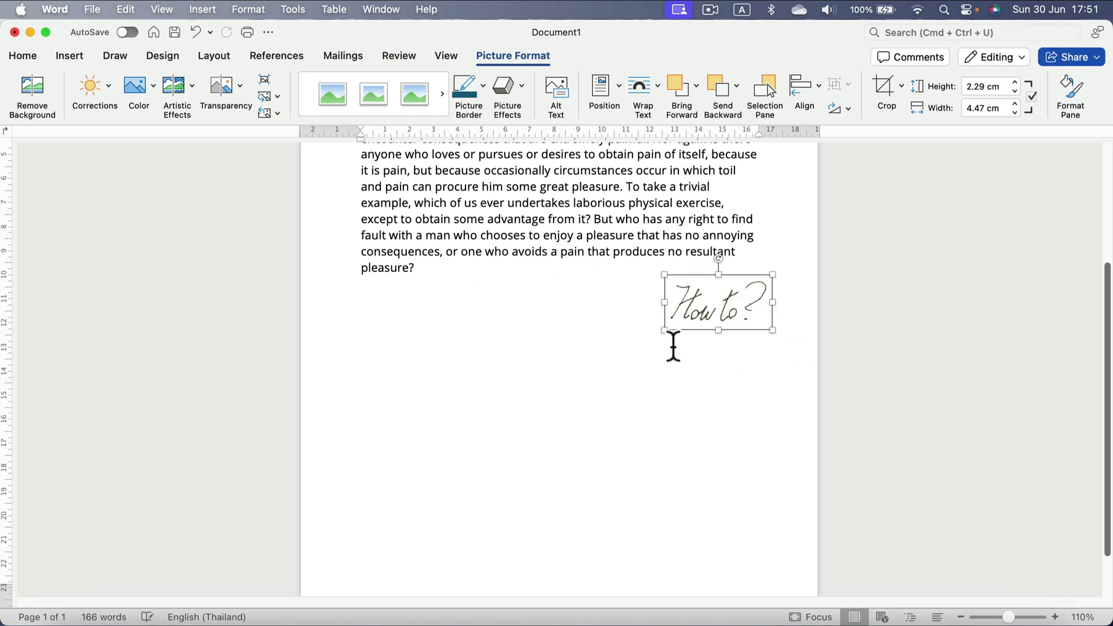